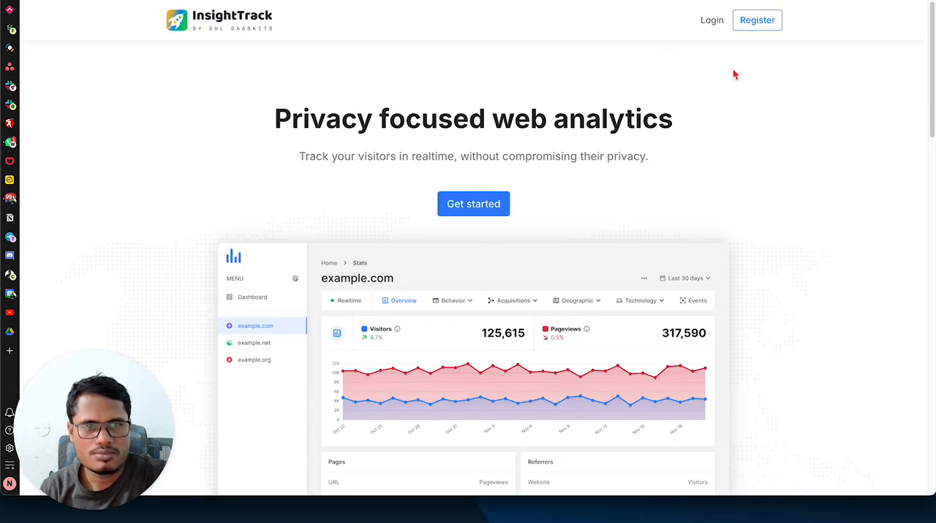
# Step: Log in to InsightTrack with the saved account e-mail and password
pyautogui.click(714, 22)
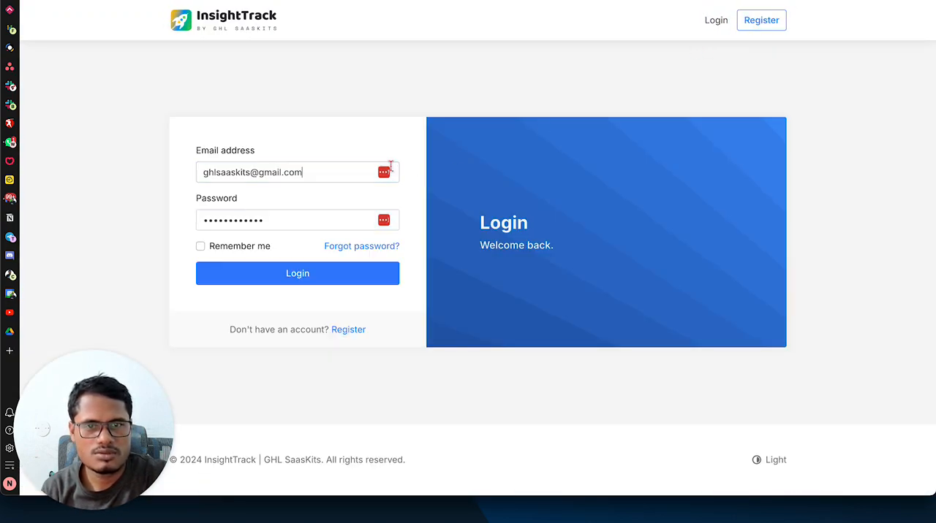
pyautogui.click(389, 168)
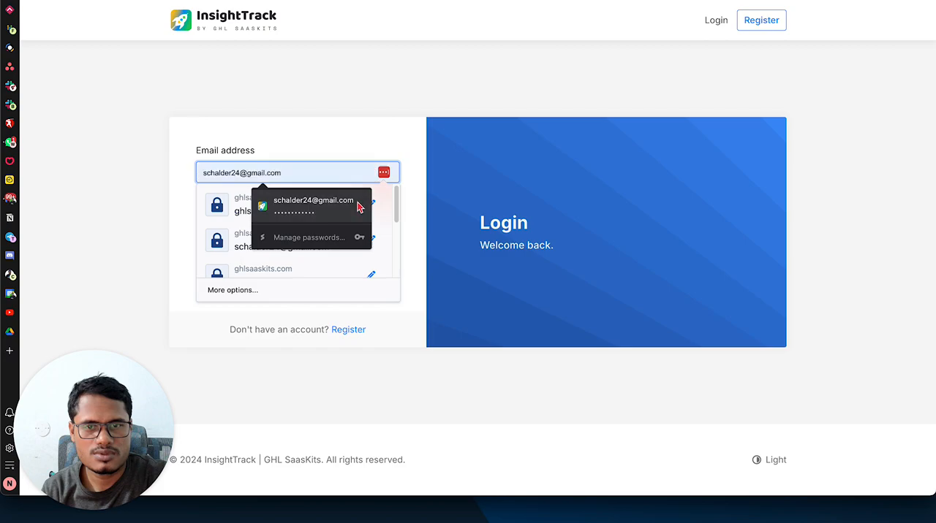
pyautogui.click(324, 211)
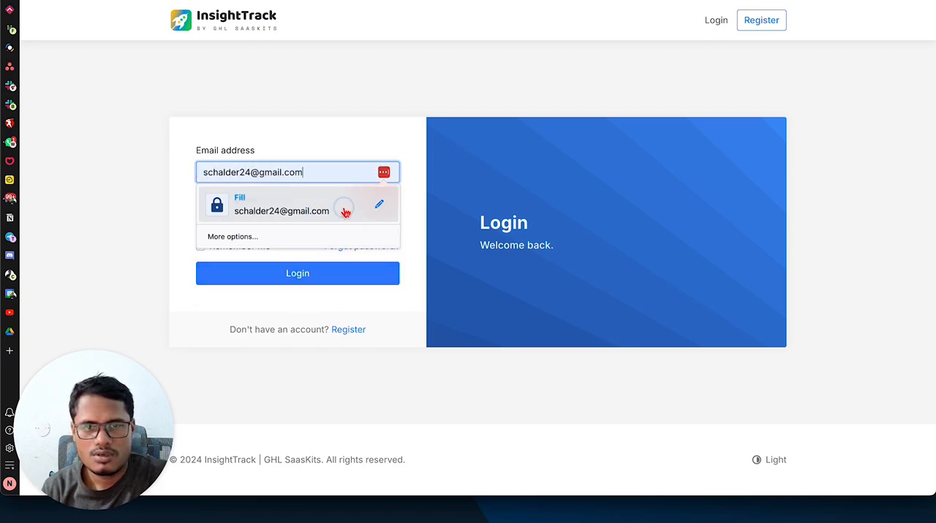
pyautogui.click(344, 209)
pyautogui.click(341, 273)
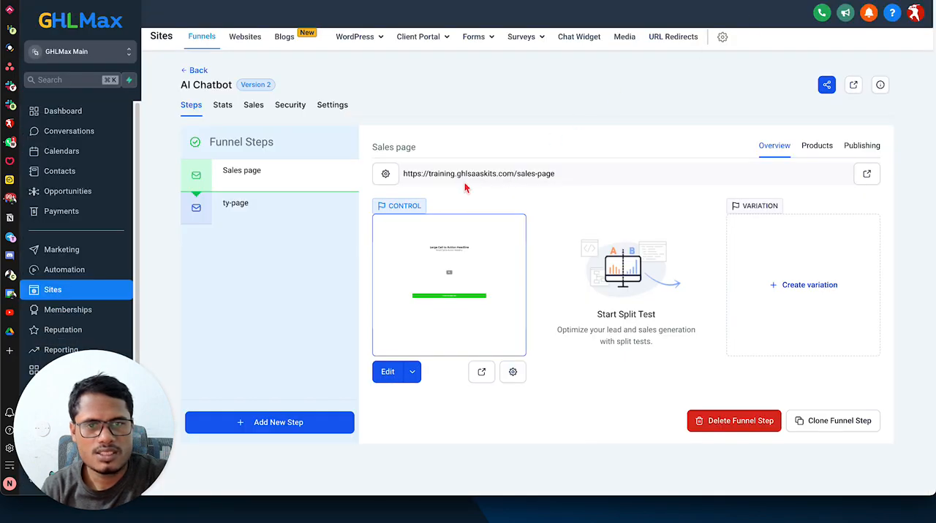
# Step: In GHLMax, copy the domain training.ghlsaaskits.com from the AI Chatbot funnel's sales page URL
pyautogui.moveTo(428, 174); pyautogui.dragTo(515, 176)
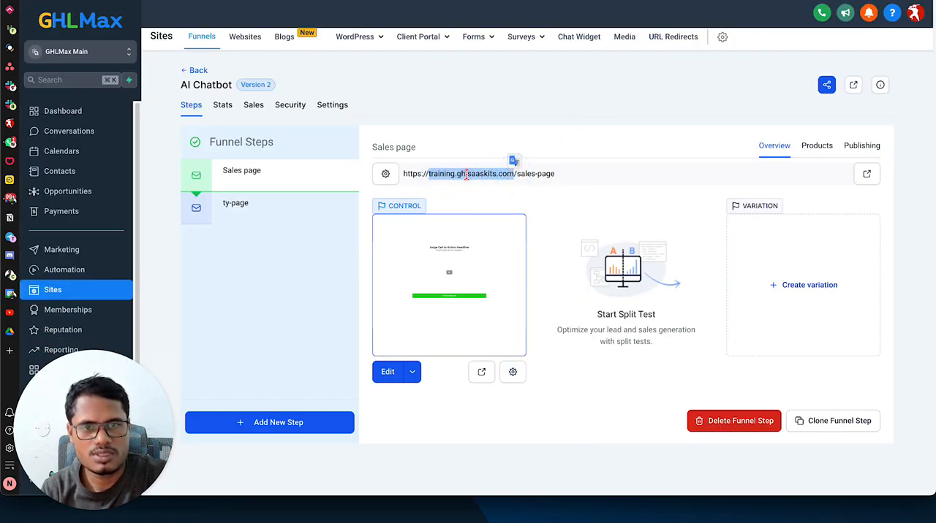
pyautogui.click(443, 184)
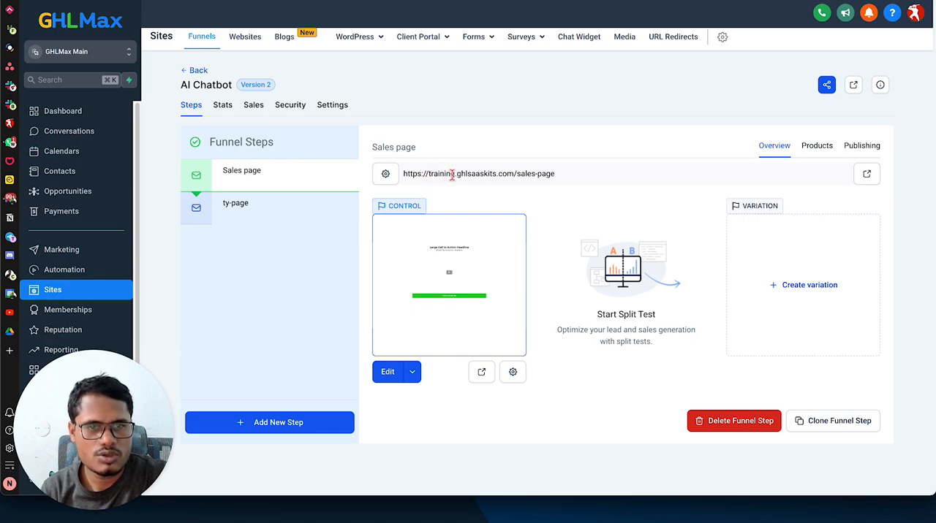
pyautogui.moveTo(512, 174); pyautogui.dragTo(428, 179)
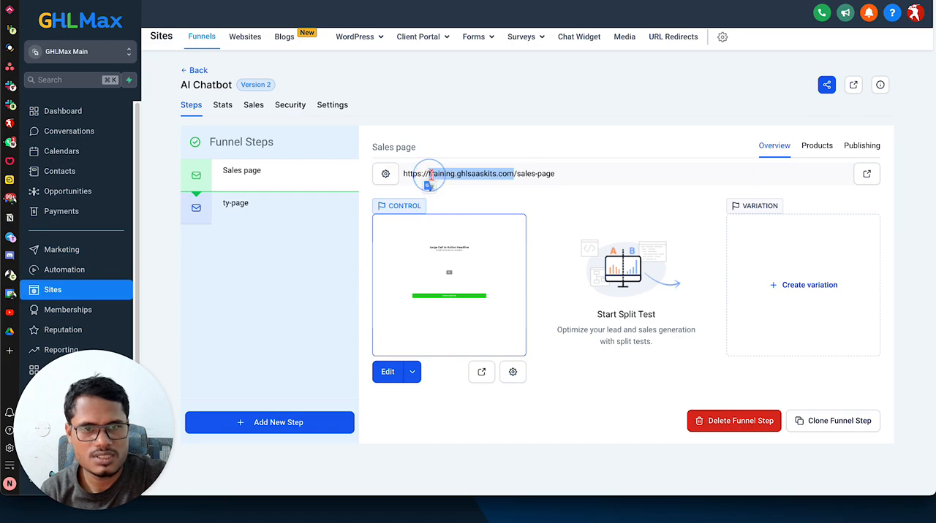
pyautogui.rightClick(429, 180)
pyautogui.click(487, 199)
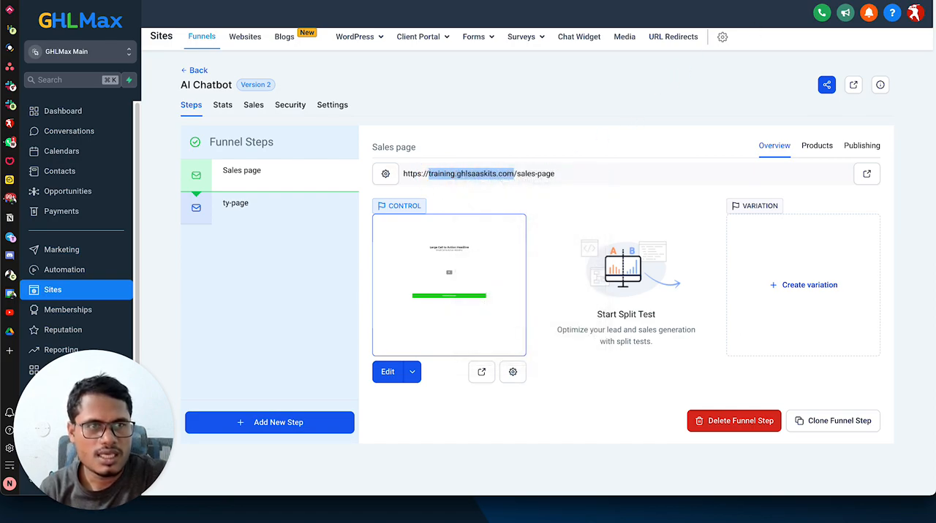
# Step: Switch to InsightTrack and start a new website with the domain training.ghlsaaskits.com
pyautogui.click(804, 2)
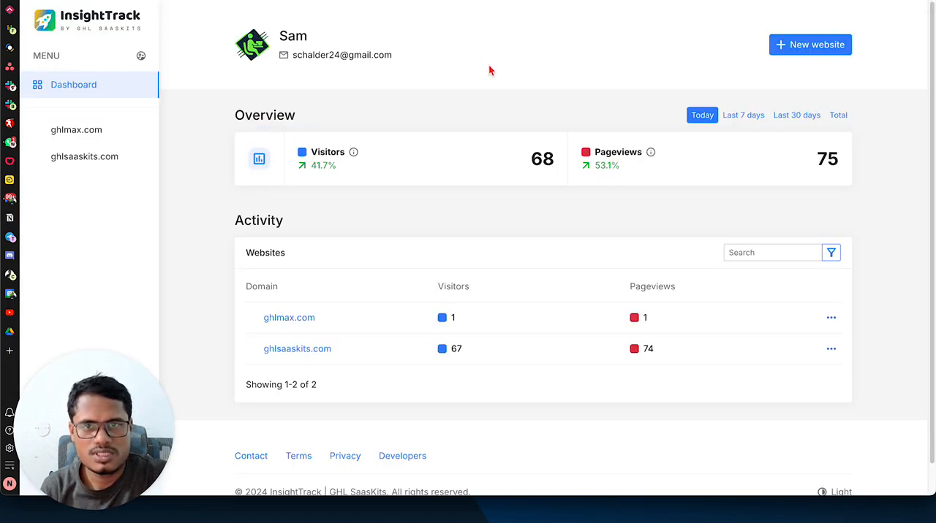
pyautogui.click(818, 47)
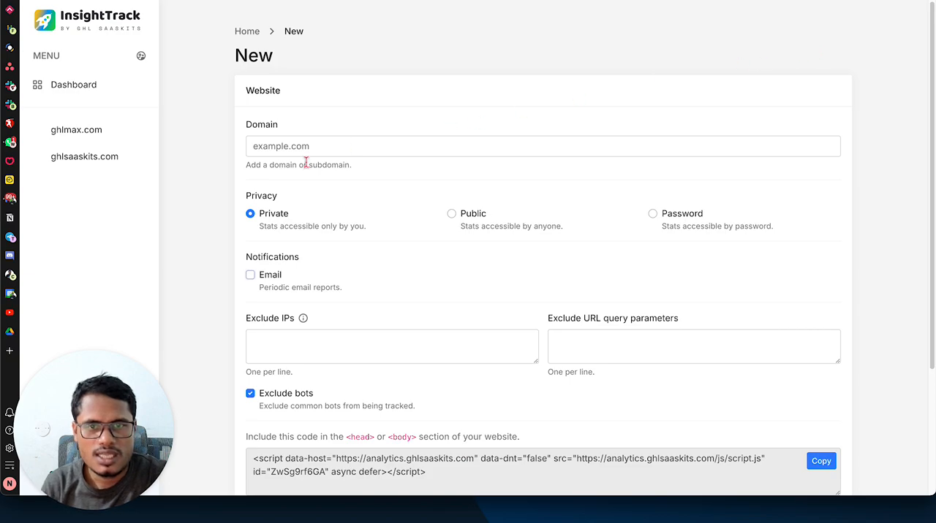
pyautogui.click(330, 146)
pyautogui.hotkey('ctrl', 'v')
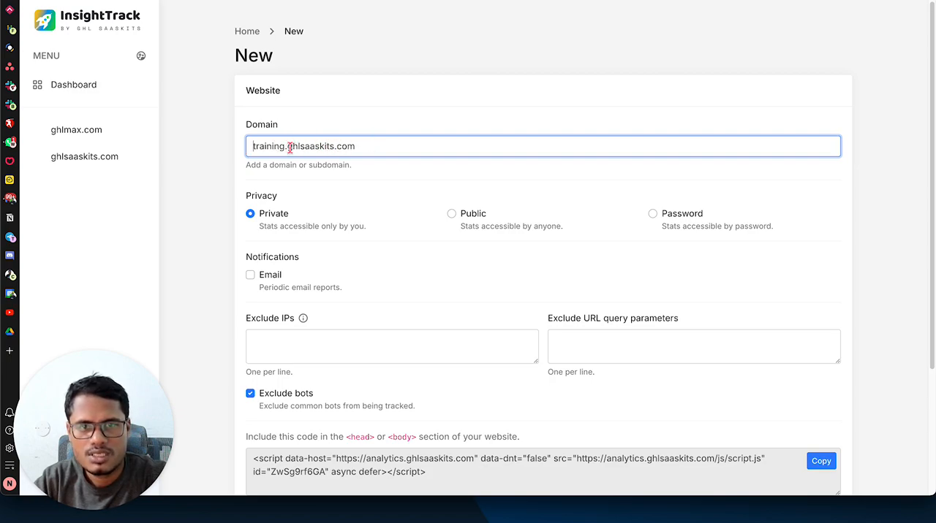
pyautogui.moveTo(287, 145); pyautogui.dragTo(223, 152)
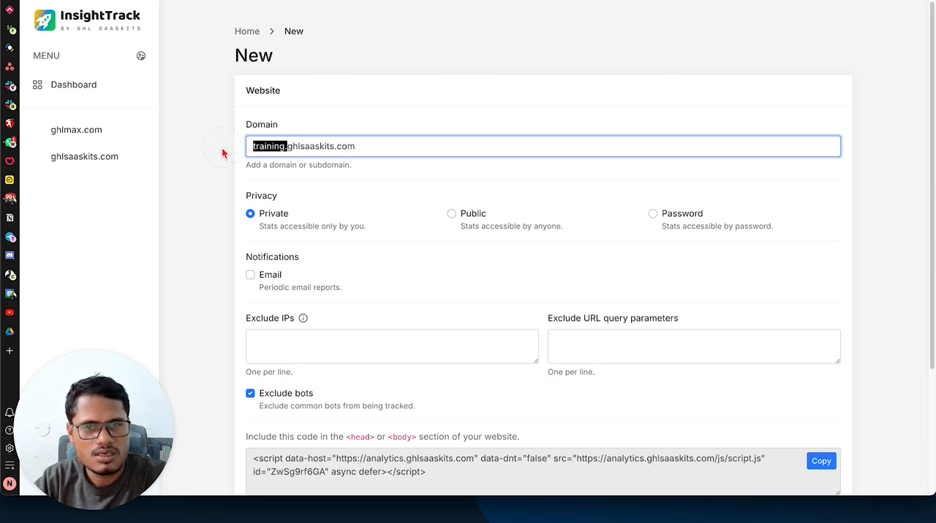
pyautogui.press('BackSpace')
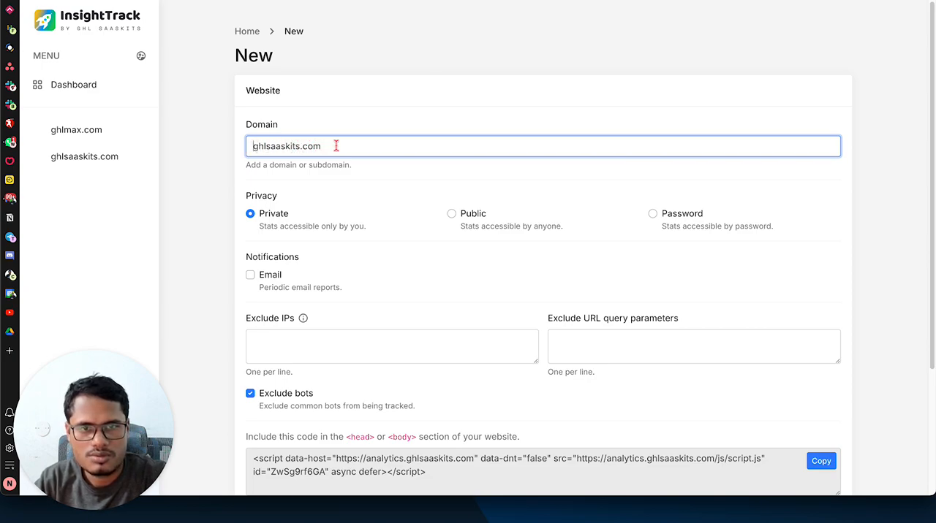
pyautogui.doubleClick(294, 146)
pyautogui.hotkey('ctrl', 'z')
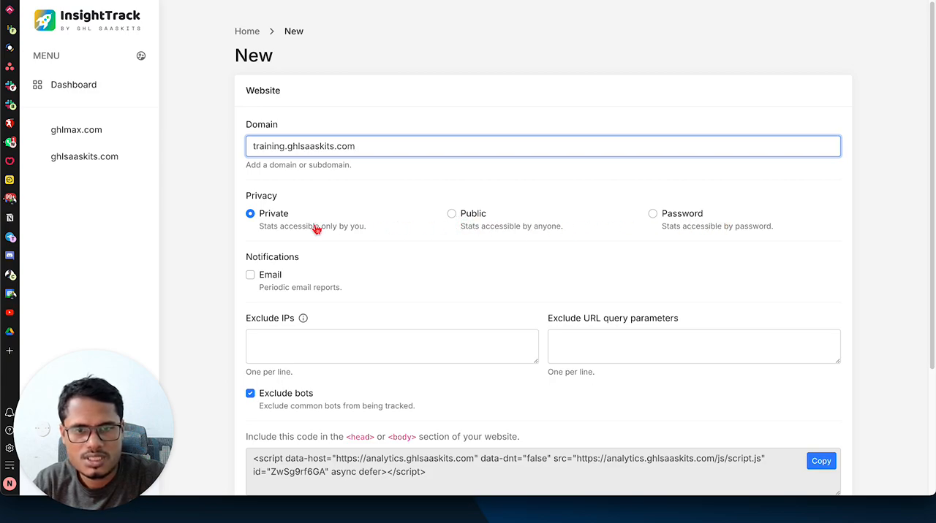
# Step: Copy the new website's tracking script and save the website
pyautogui.scroll(-1, 315, 229)
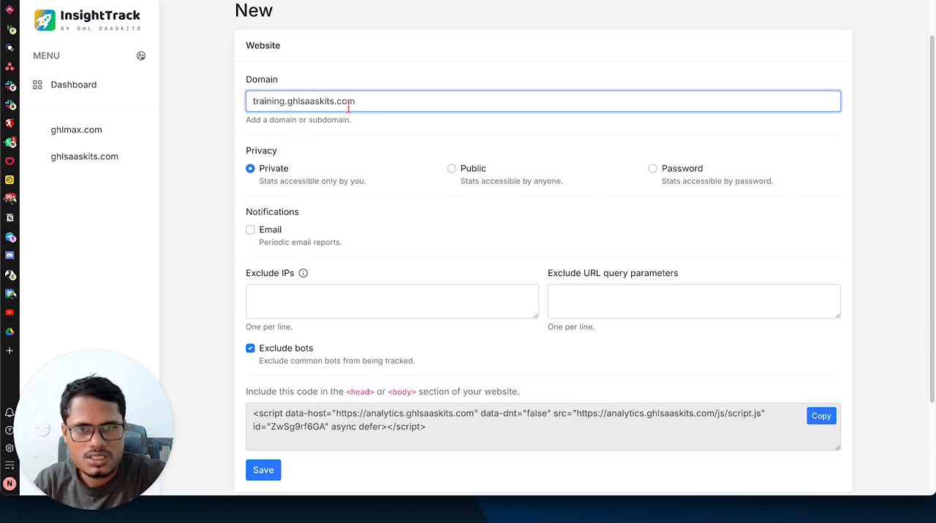
pyautogui.scroll(-1, 333, 355)
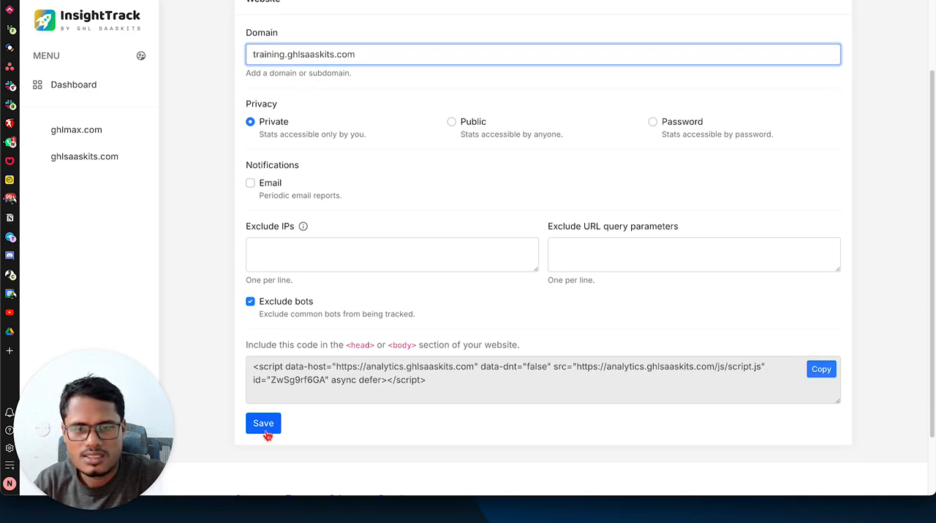
pyautogui.click(822, 370)
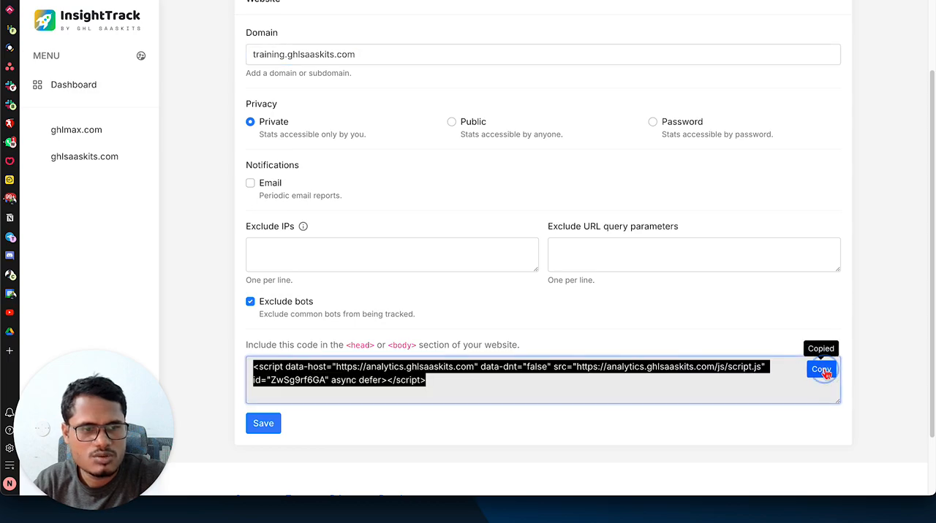
pyautogui.click(256, 431)
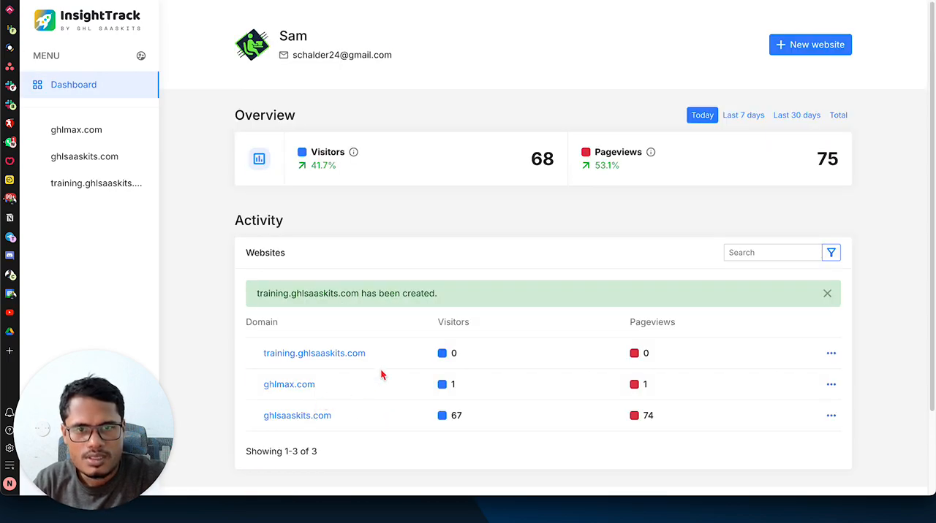
# Step: Open the training.ghlsaaskits.com website for editing and look at its tracking code
pyautogui.click(329, 356)
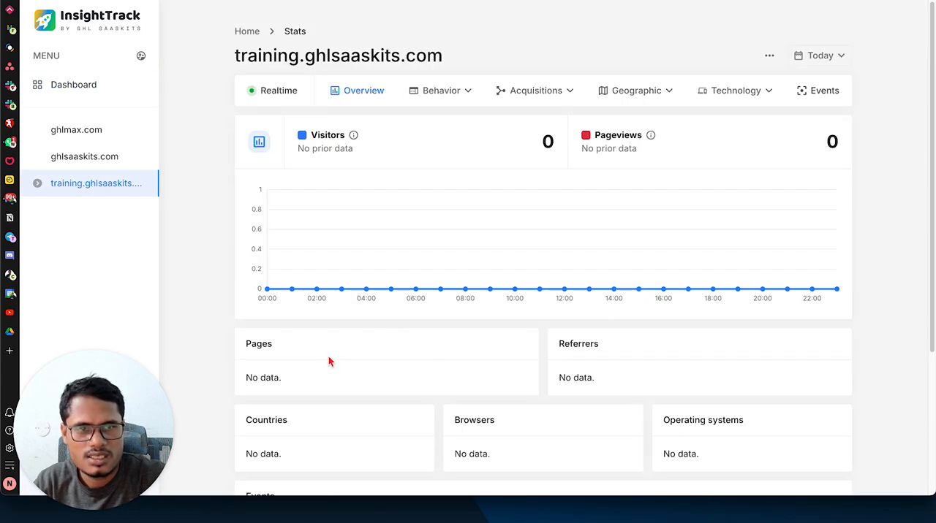
pyautogui.click(769, 56)
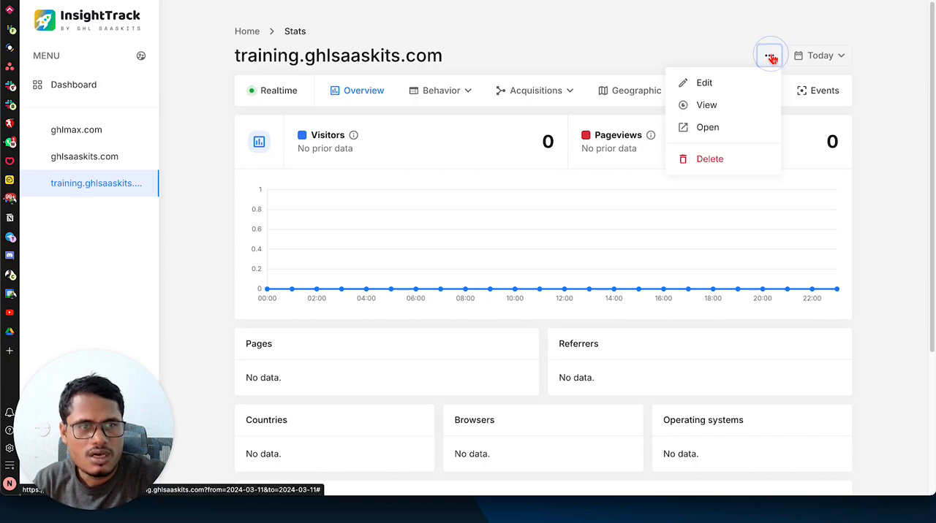
pyautogui.click(704, 83)
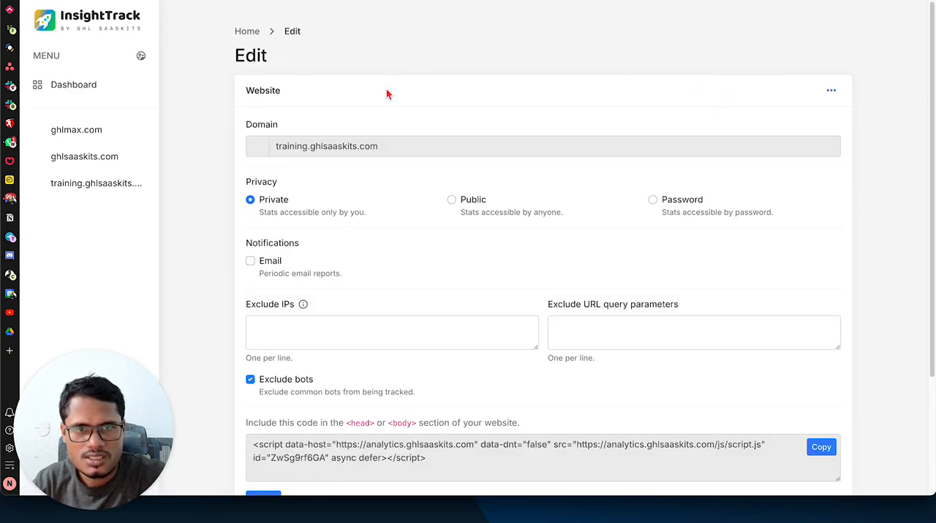
pyautogui.scroll(-3, 509, 213)
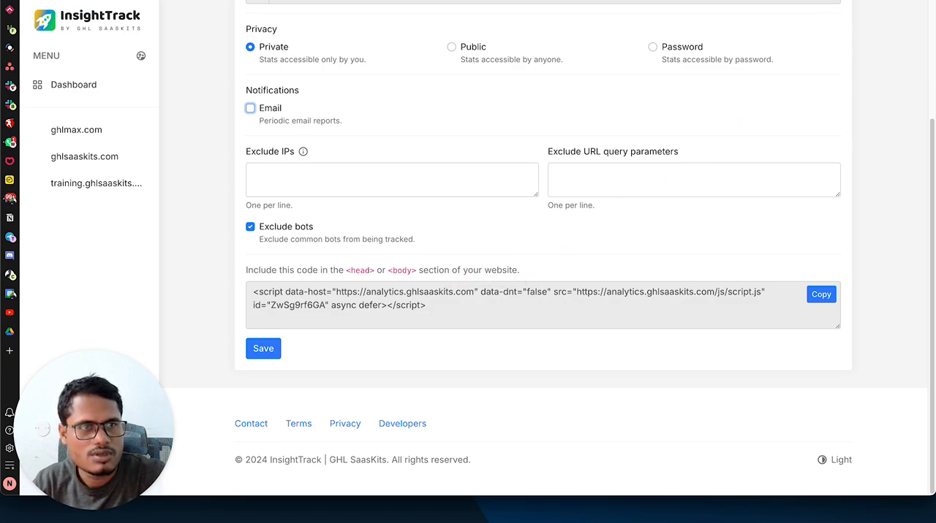
# Step: Switch to GHLMax and paste the tracking script into the body tracking code of the AI Chatbot funnel's settings
pyautogui.click(819, 1)
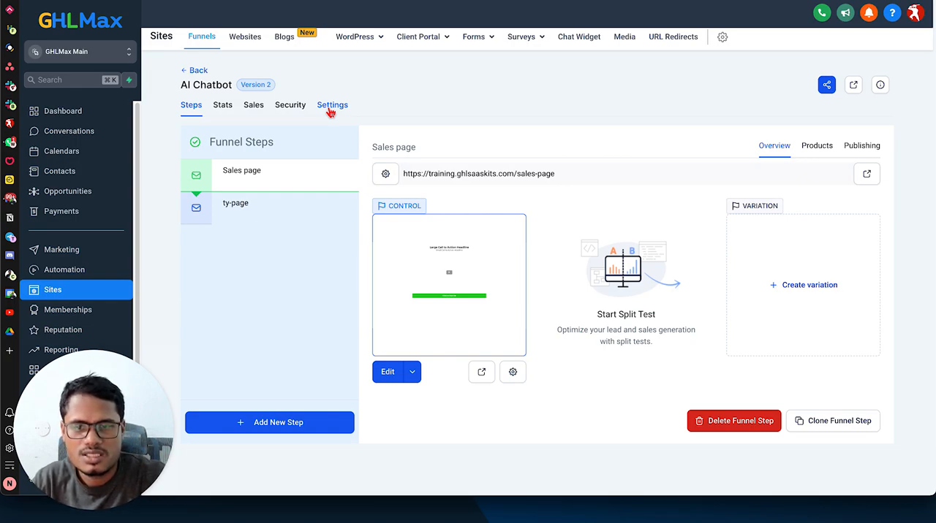
pyautogui.click(329, 108)
pyautogui.scroll(-1, 594, 292)
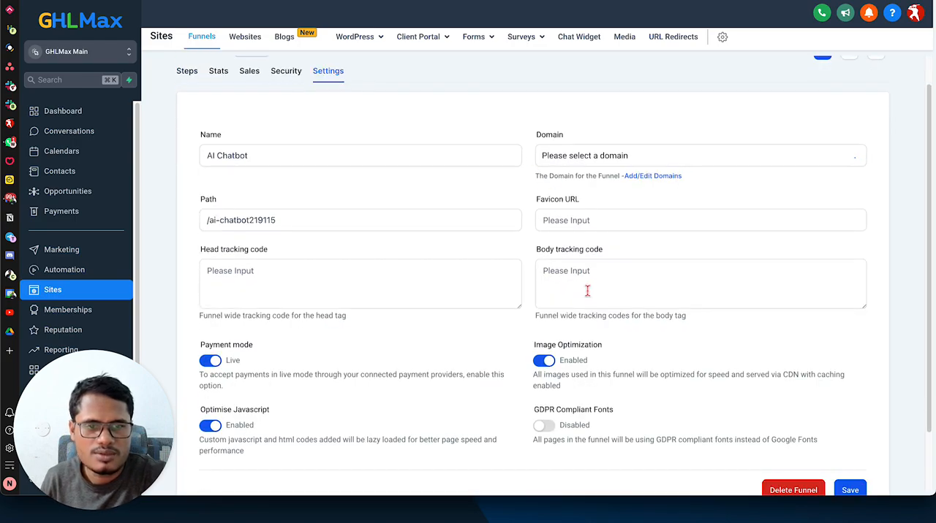
pyautogui.moveTo(539, 212); pyautogui.dragTo(610, 211)
pyautogui.click(564, 235)
pyautogui.hotkey('ctrl', 'v')
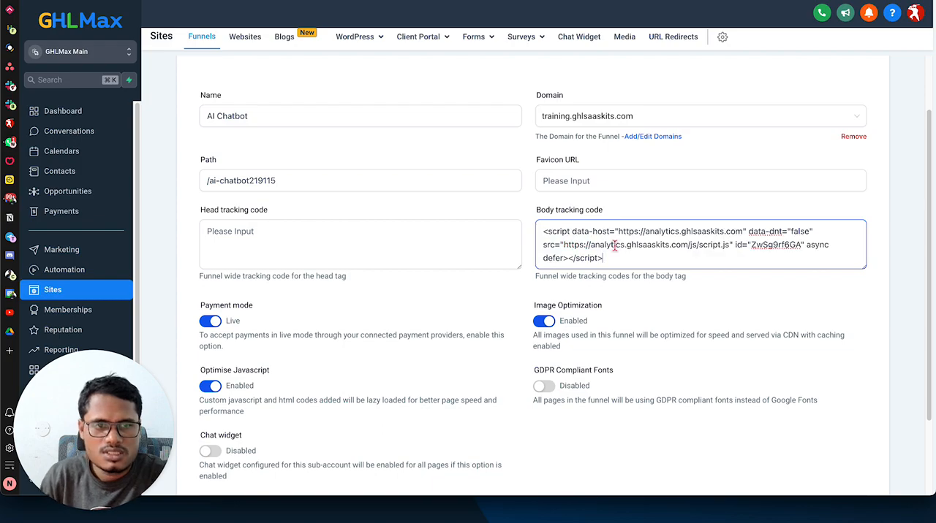
# Step: Save the AI Chatbot funnel settings with the body tracking code
pyautogui.click(512, 2)
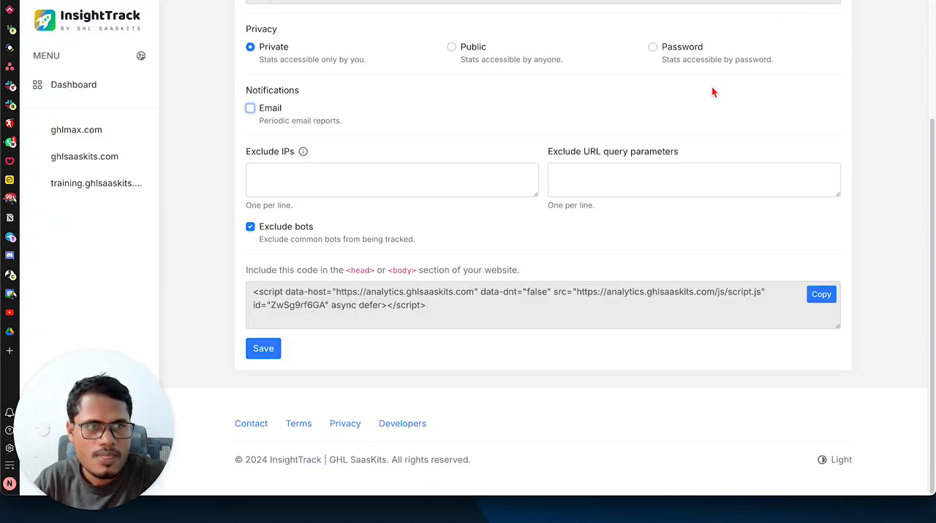
pyautogui.click(438, 1)
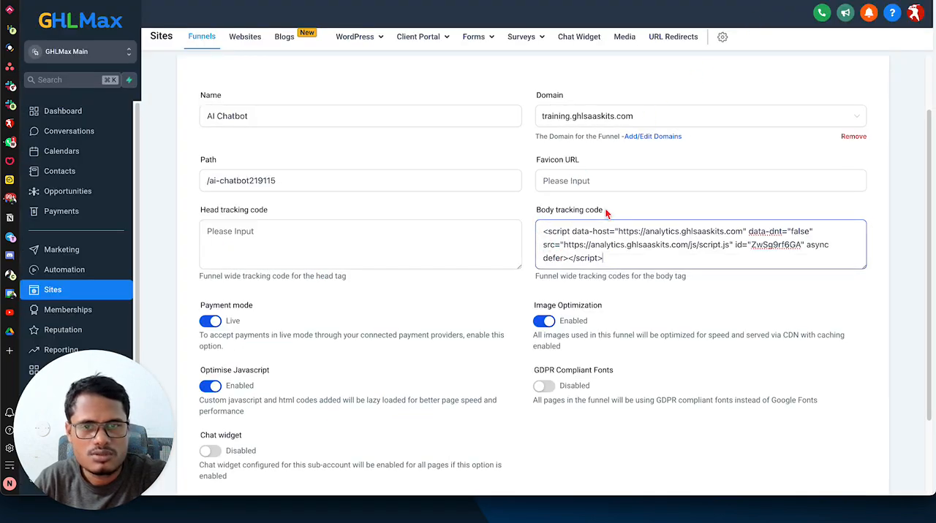
pyautogui.scroll(2, 606, 212)
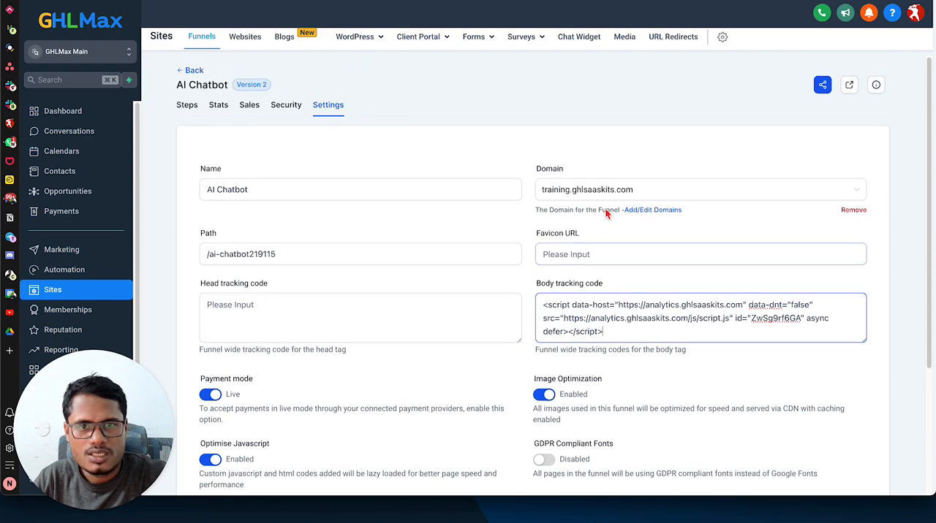
pyautogui.scroll(-3, 598, 206)
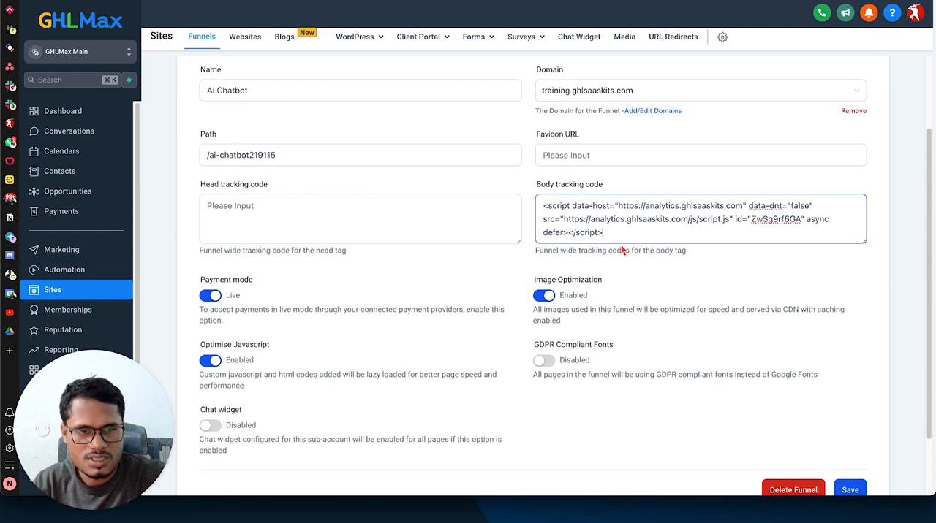
pyautogui.scroll(-1, 826, 374)
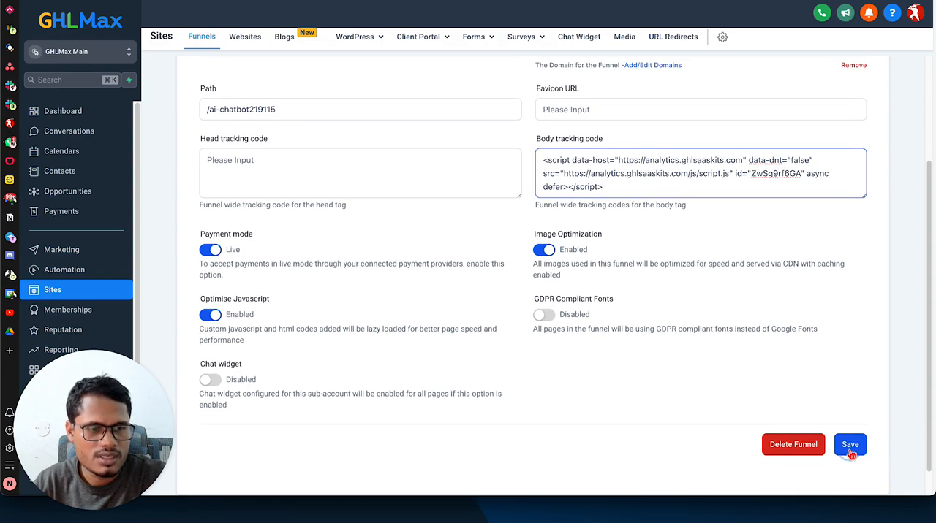
pyautogui.click(846, 444)
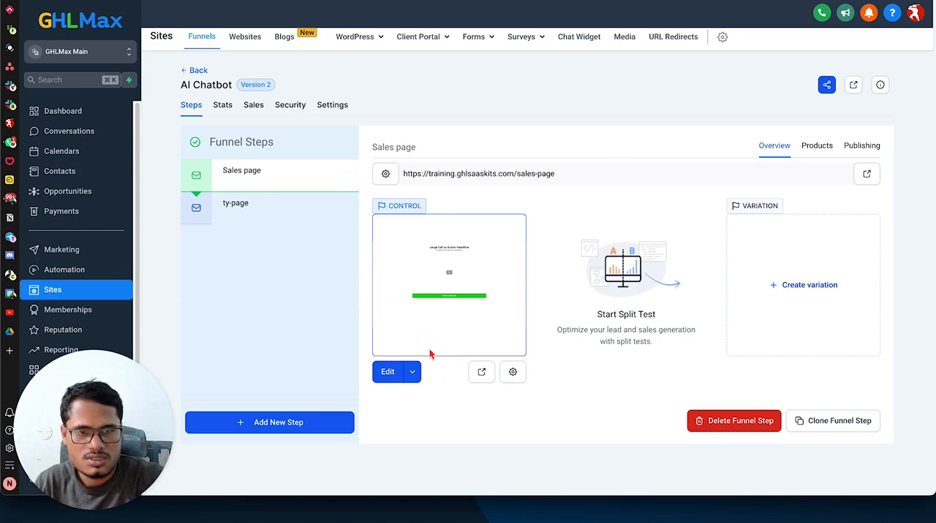
# Step: Open the funnel's sales page in the page editor and view its header tracking code, then close it
pyautogui.click(392, 379)
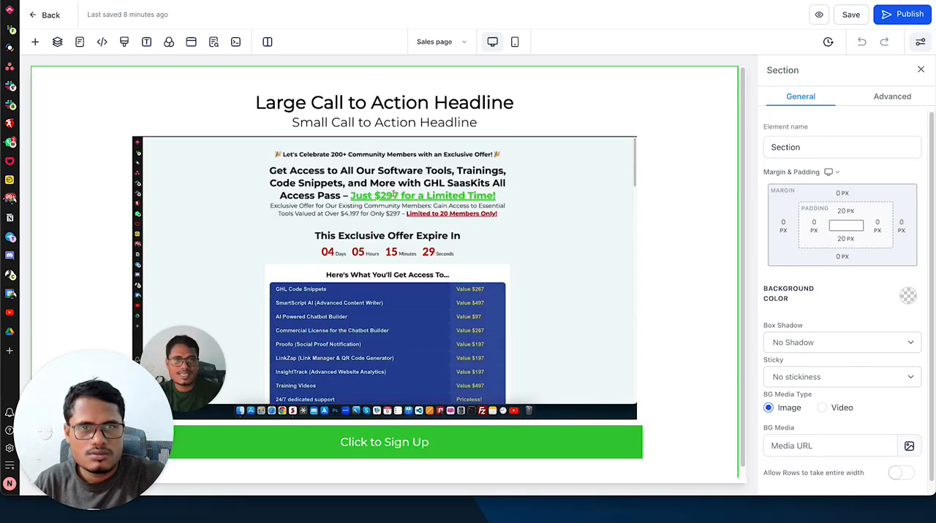
pyautogui.click(102, 43)
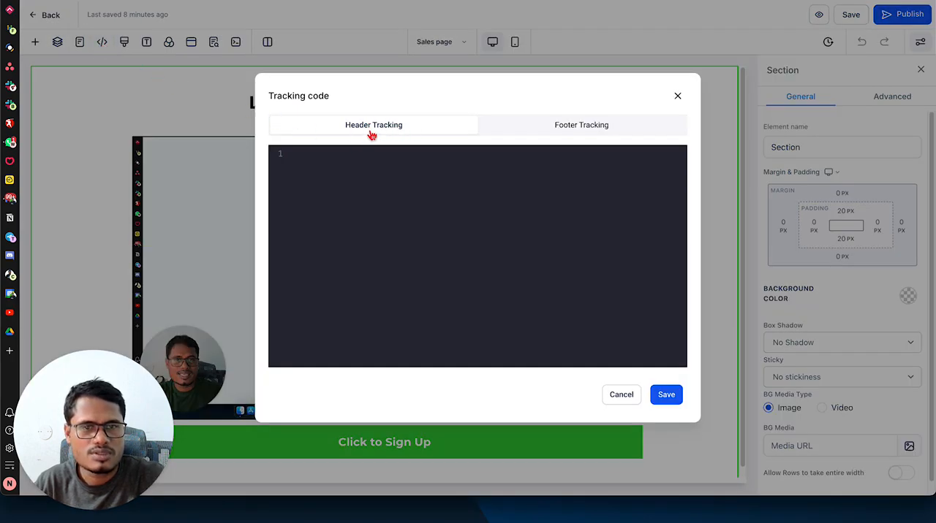
pyautogui.click(677, 98)
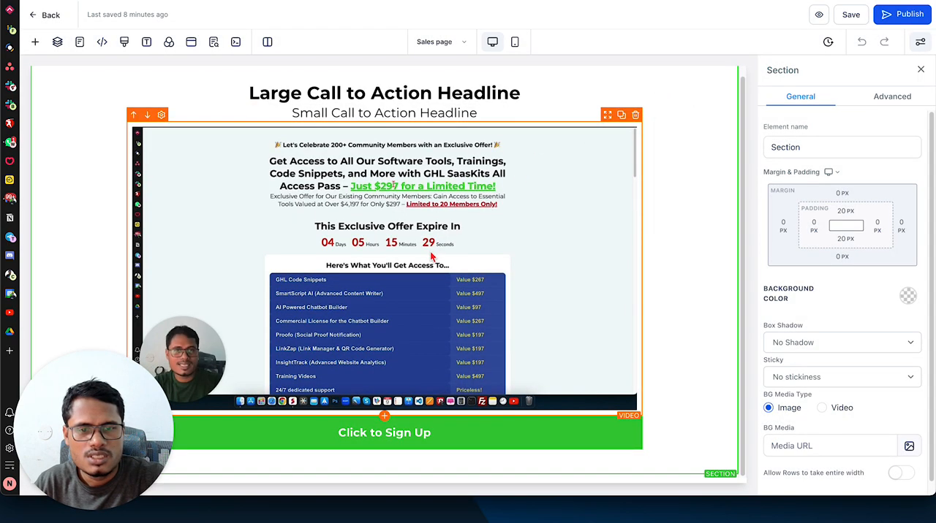
# Step: Try adding a Custom Code element with the tracking script below the Click to Sign Up button, and delete the element again
pyautogui.click(384, 450)
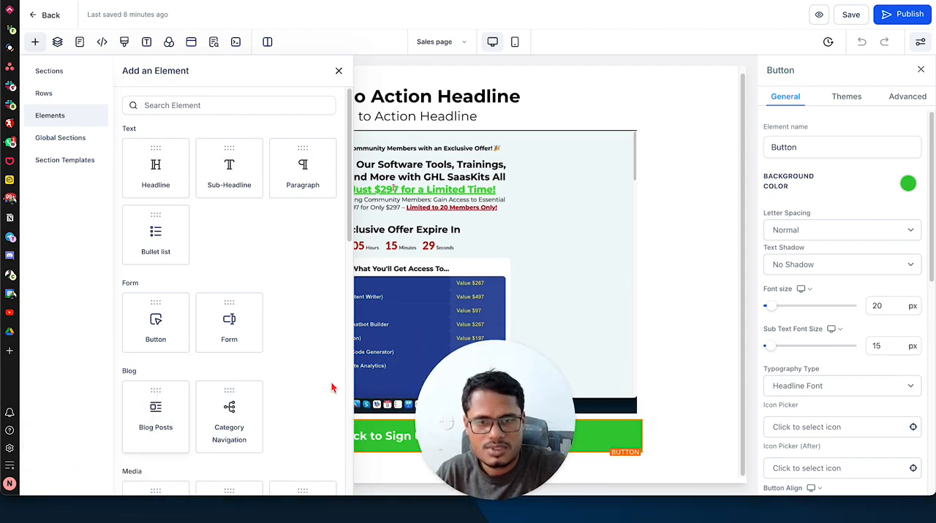
pyautogui.scroll(-4, 176, 391)
pyautogui.scroll(-1, 178, 389)
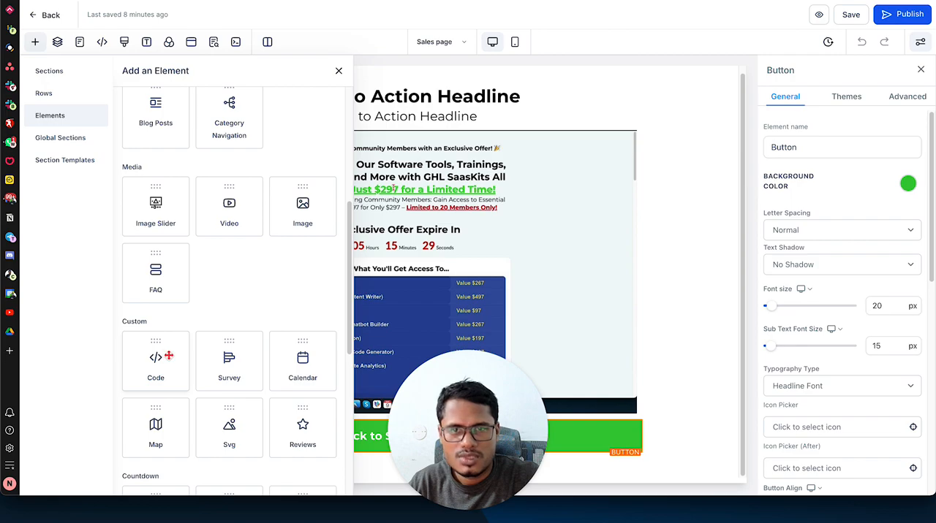
pyautogui.click(159, 357)
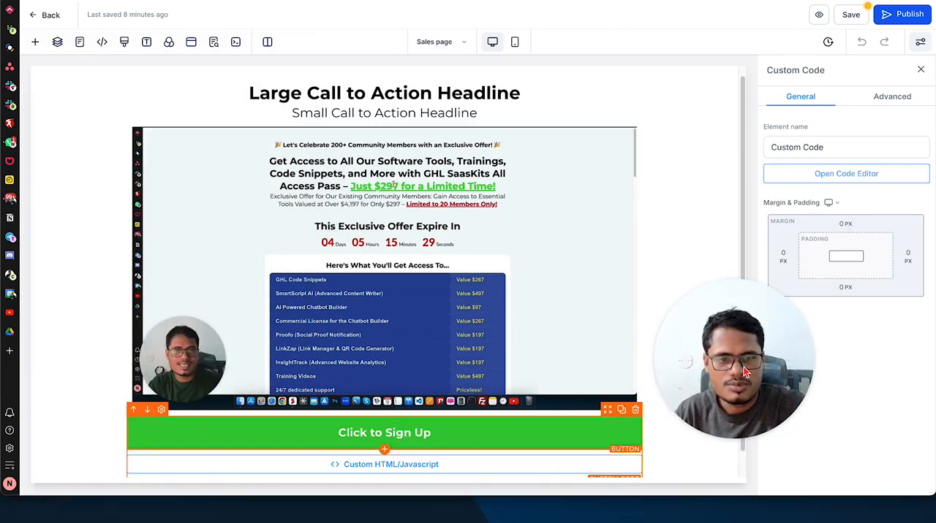
pyautogui.click(863, 178)
pyautogui.hotkey('ctrl', 'v')
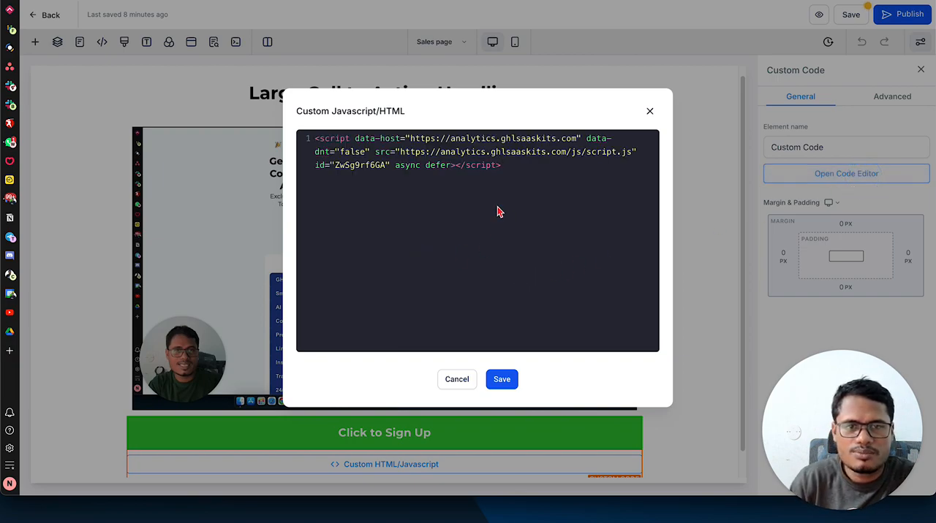
pyautogui.click(511, 376)
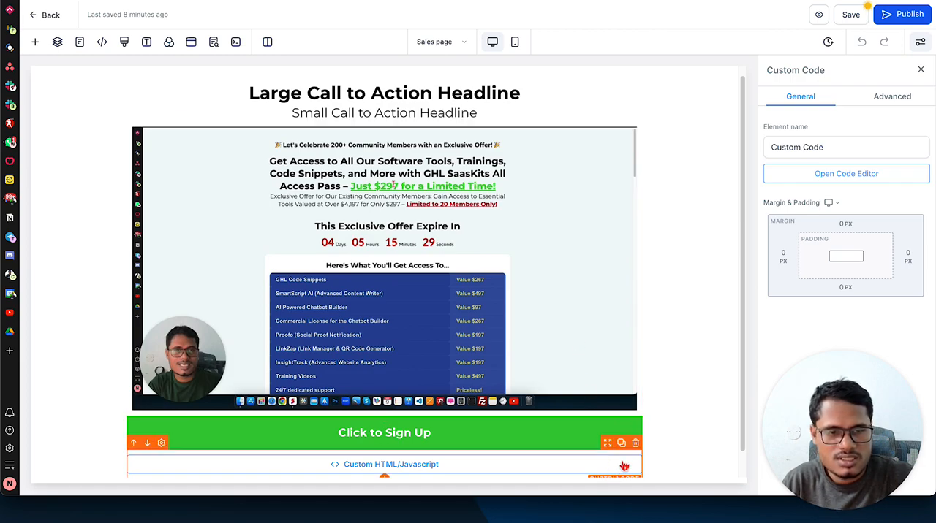
pyautogui.click(636, 444)
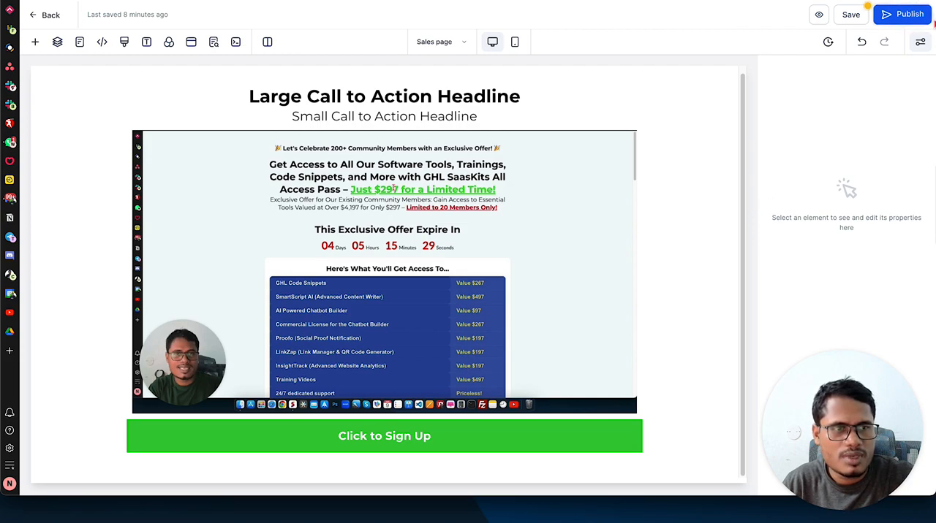
# Step: Publish the sales page and leave the page editor
pyautogui.click(912, 18)
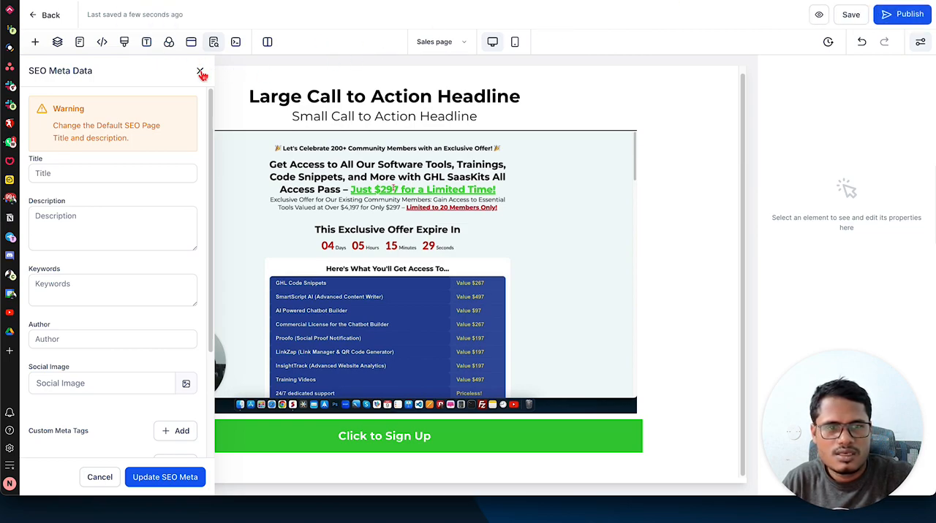
pyautogui.click(50, 15)
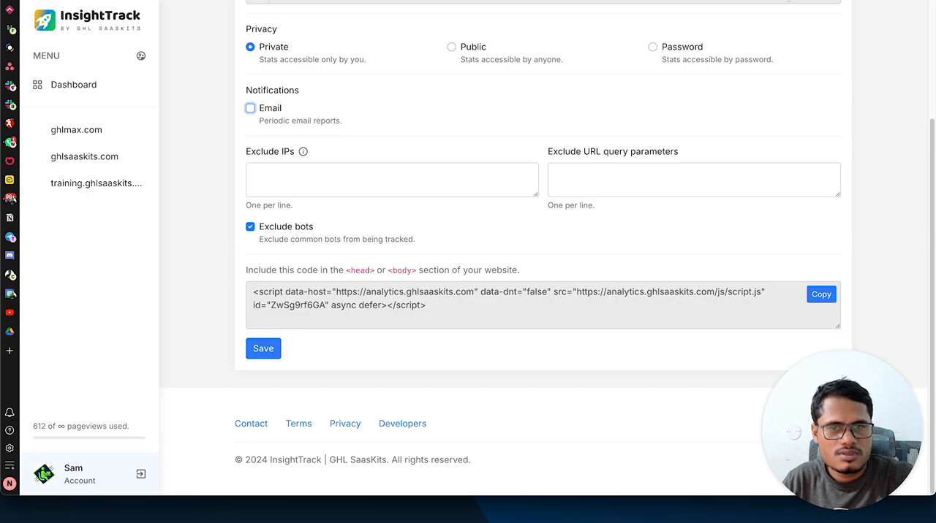
# Step: Switch to InsightTrack and open the realtime stats of training.ghlsaaskits.com
pyautogui.scroll(3, 499, 96)
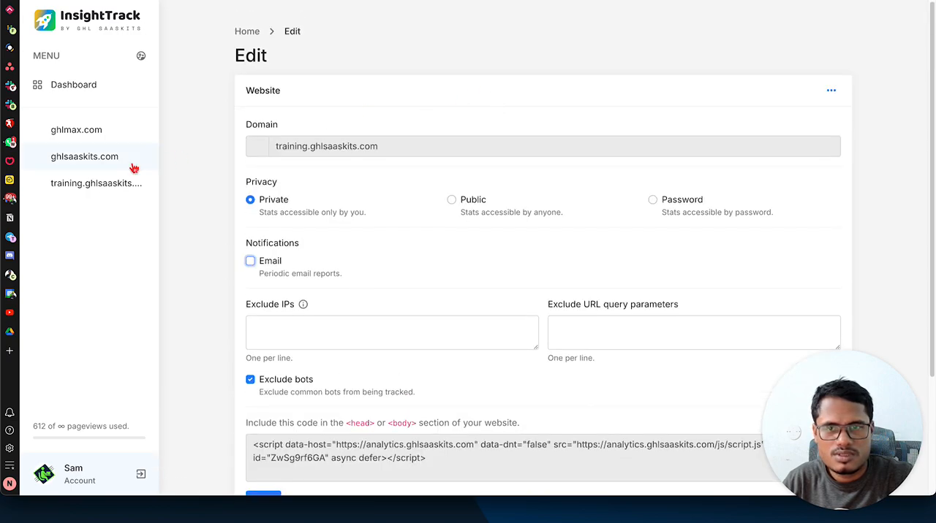
pyautogui.click(95, 186)
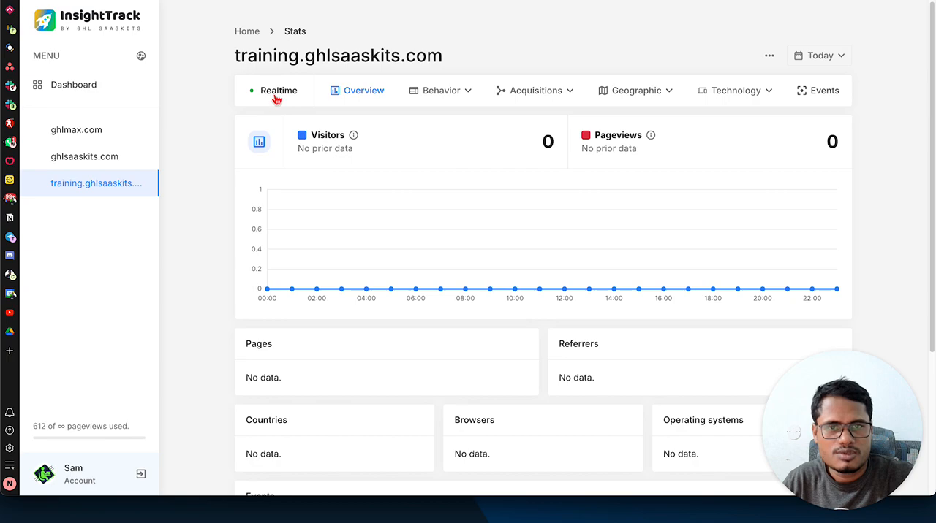
pyautogui.click(307, 98)
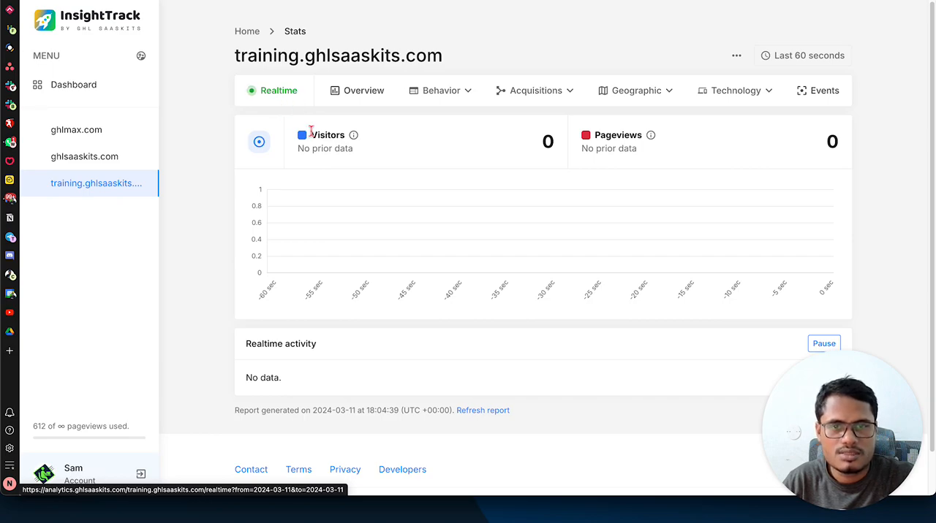
# Step: Switch to GHLMax and copy the AI Chatbot funnel's sales page URL
pyautogui.hotkey('ctrl', 'Tab')
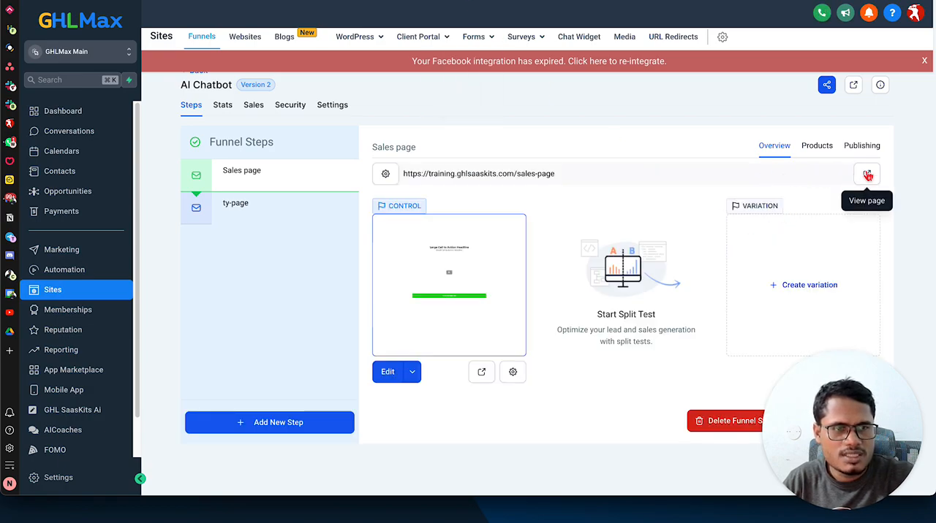
pyautogui.tripleClick(505, 174)
pyautogui.rightClick(508, 173)
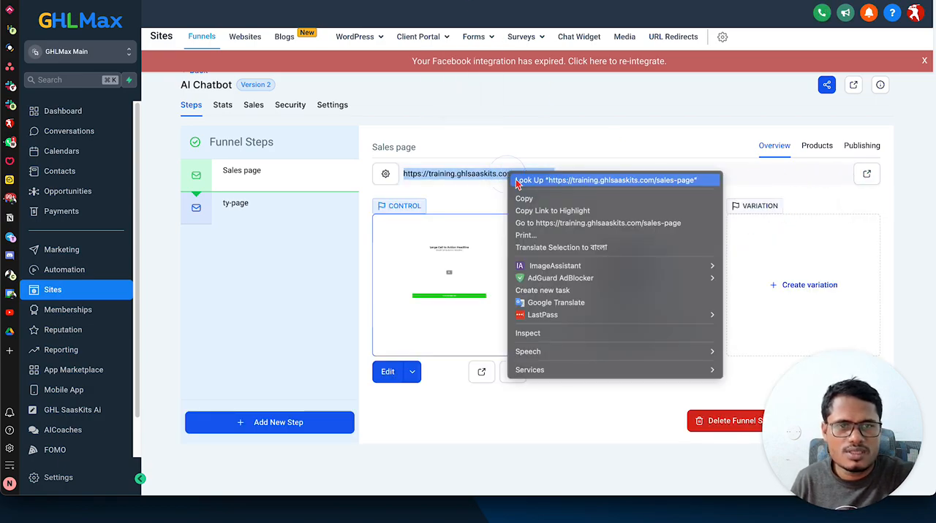
pyautogui.click(544, 210)
pyautogui.rightClick(538, 176)
pyautogui.click(626, 199)
pyautogui.click(636, 181)
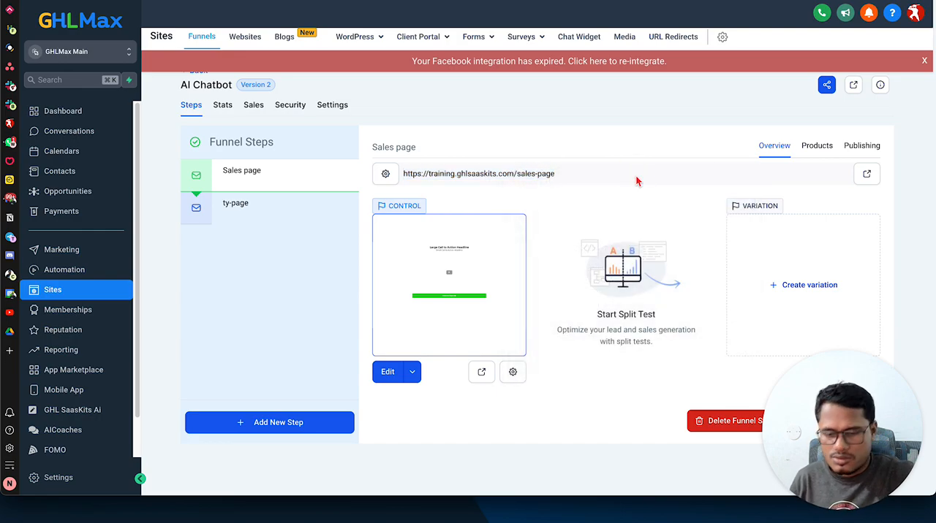
# Step: Visit the copied sales page URL in a new incognito window, dismissing its popup form and narrowing the window
pyautogui.press('super+shift+n')
pyautogui.press('super+v')
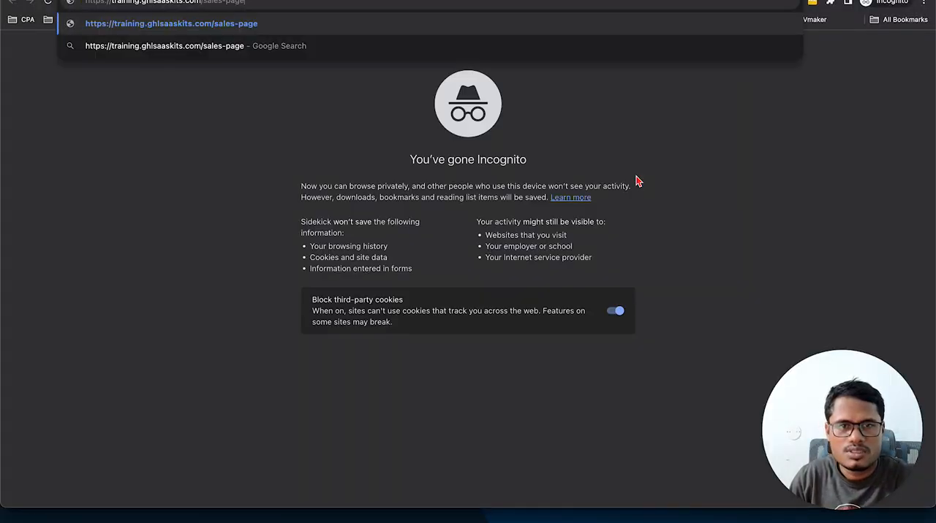
pyautogui.press('Return')
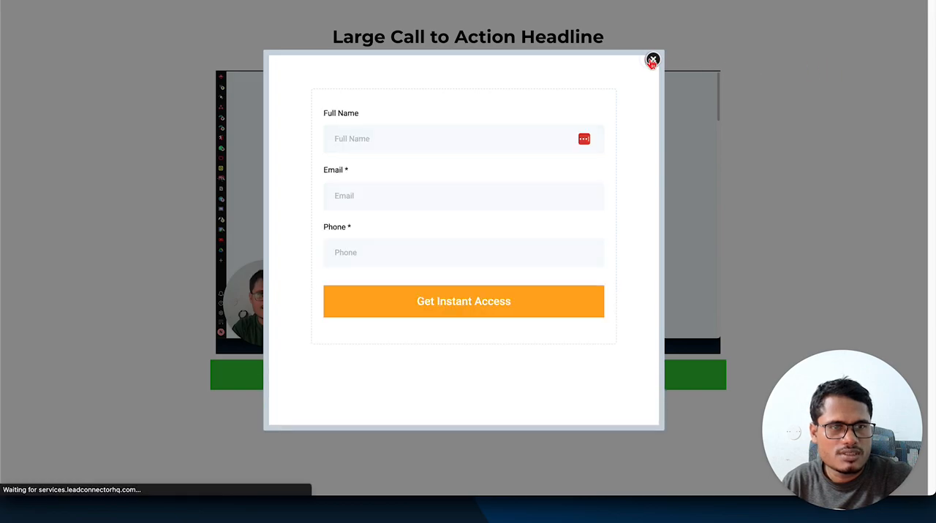
pyautogui.click(651, 62)
pyautogui.moveTo(934, 25); pyautogui.dragTo(675, 54)
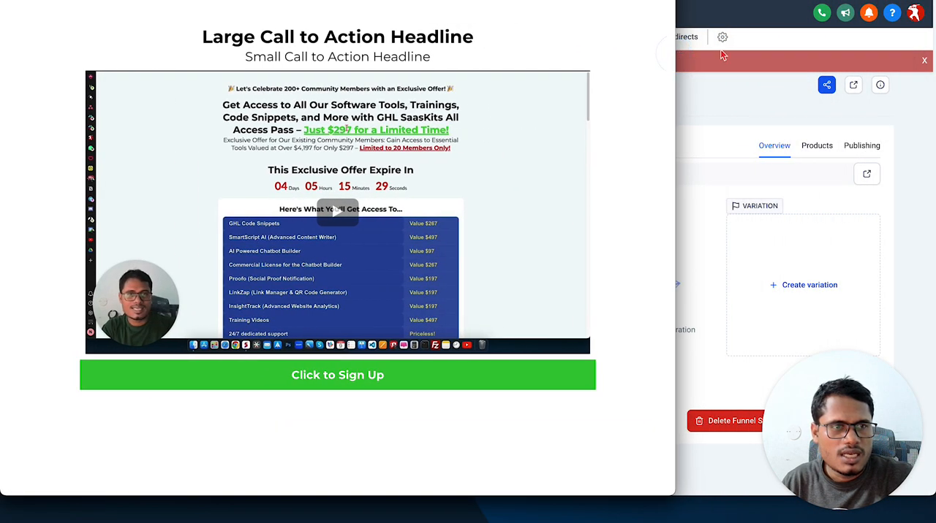
# Step: Return to InsightTrack to check the realtime activity of training.ghlsaaskits.com and view its Pages report
pyautogui.click(860, 1)
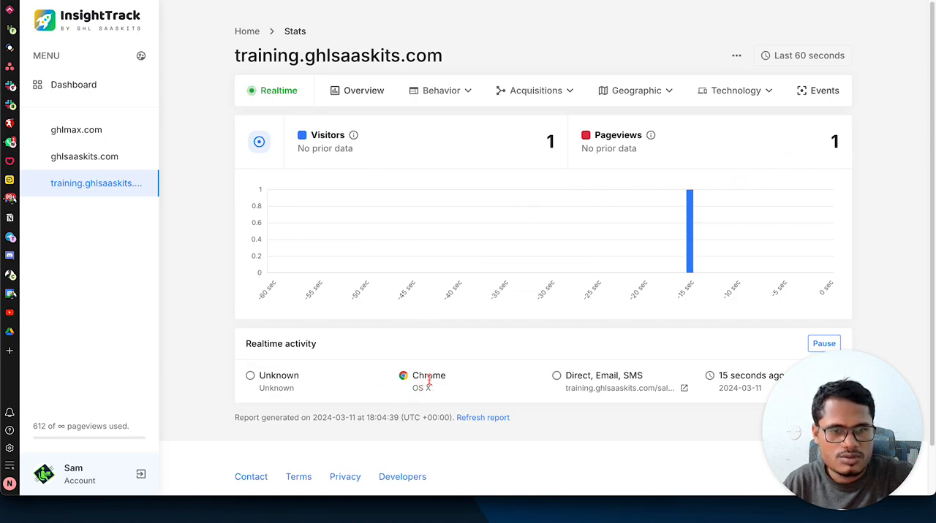
pyautogui.click(454, 94)
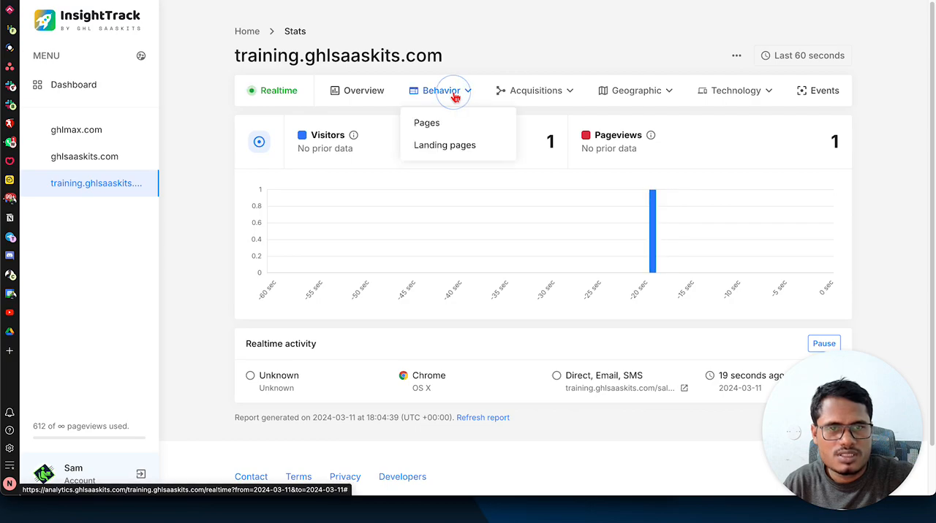
pyautogui.click(445, 125)
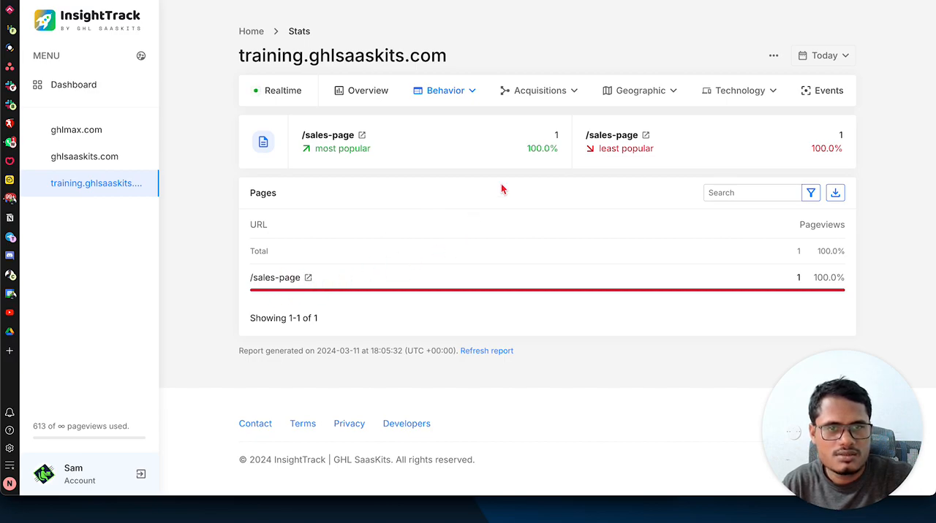
# Step: Compare the sales-page path in the GHLMax funnel step's URL with the page listed in InsightTrack
pyautogui.click(770, 1)
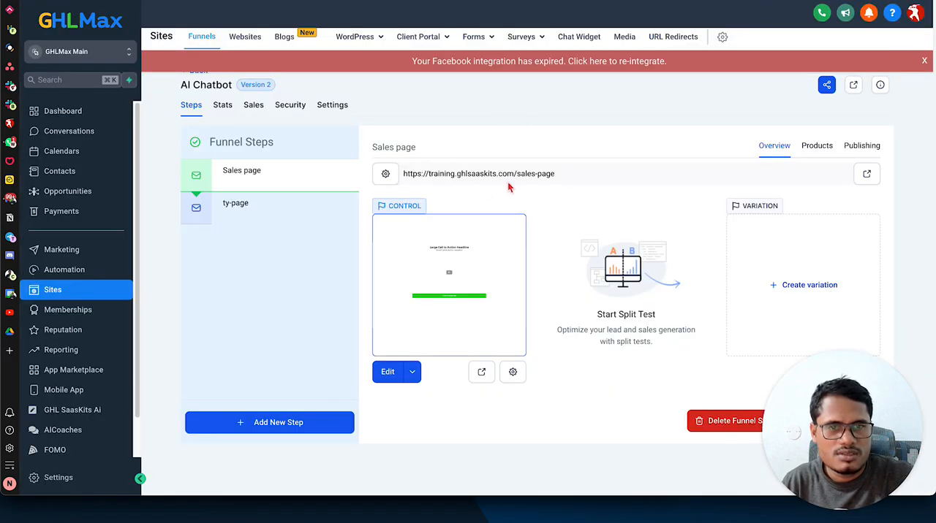
pyautogui.moveTo(516, 173); pyautogui.dragTo(559, 173)
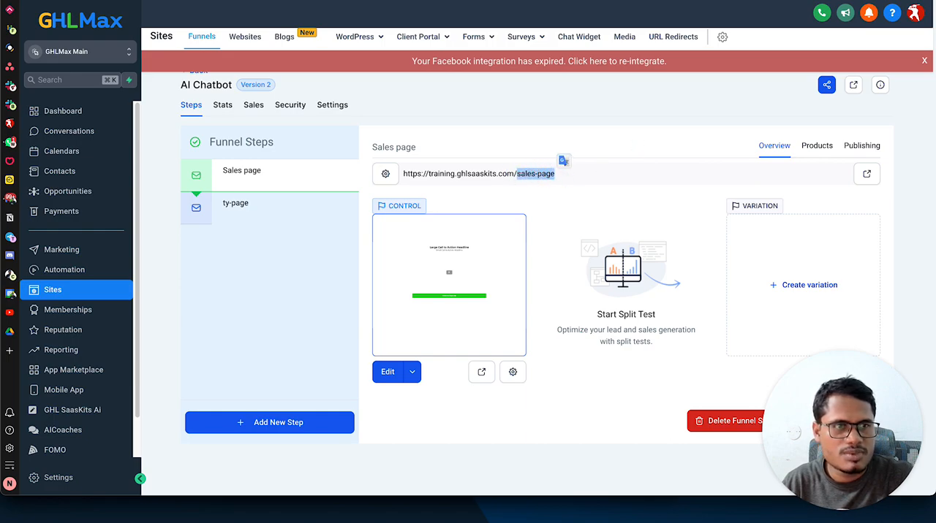
pyautogui.click(766, 1)
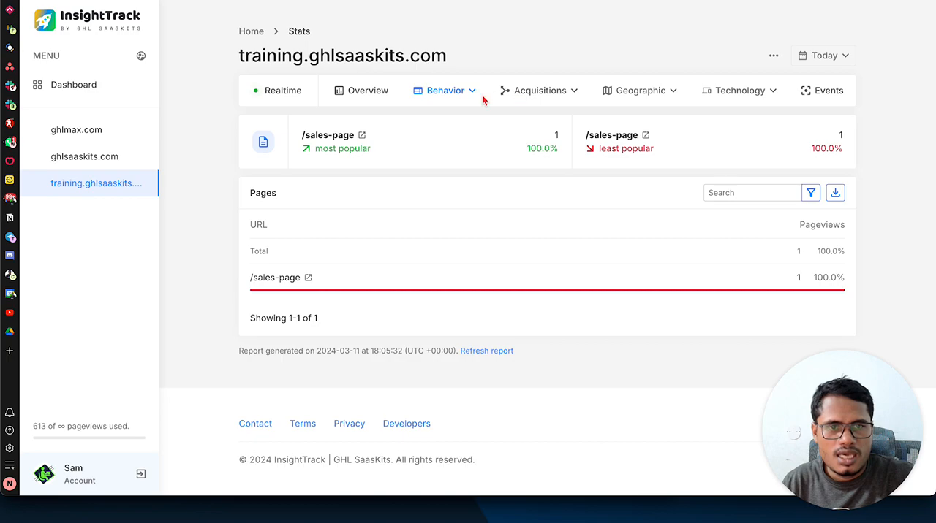
# Step: Look through the Geographic report options, then review the Realtime and Overview stats of training.ghlsaaskits.com
pyautogui.click(658, 90)
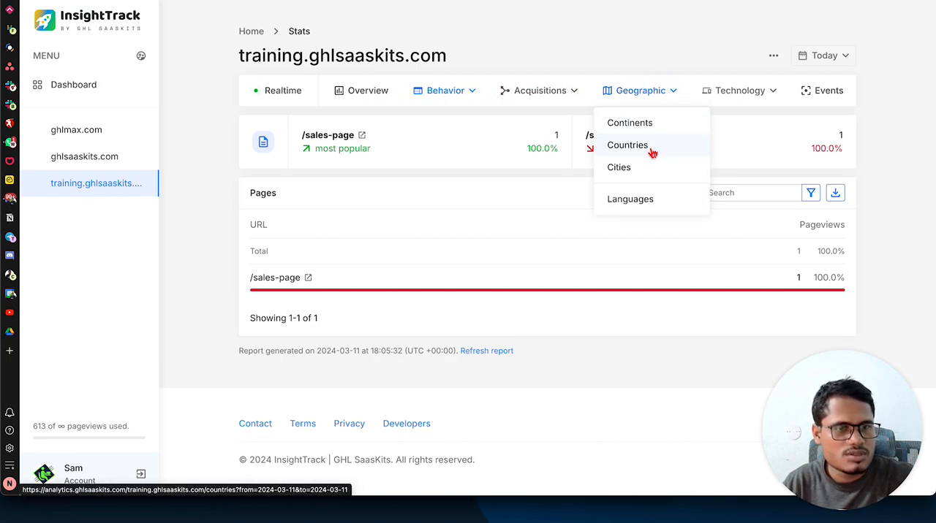
pyautogui.click(490, 122)
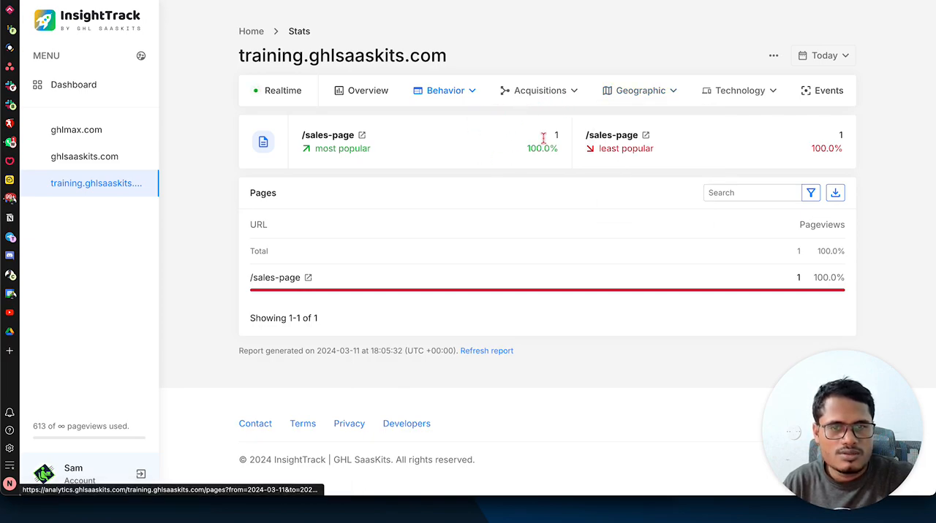
pyautogui.click(268, 92)
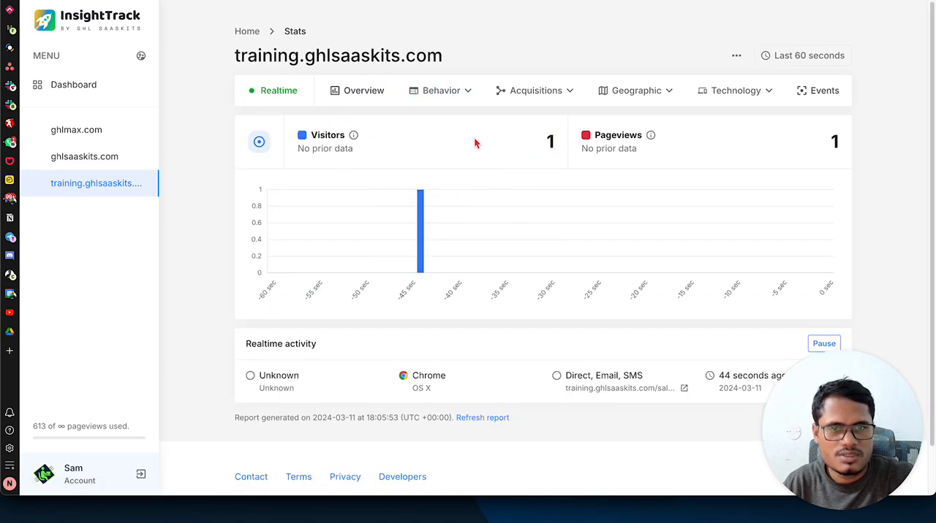
pyautogui.click(356, 96)
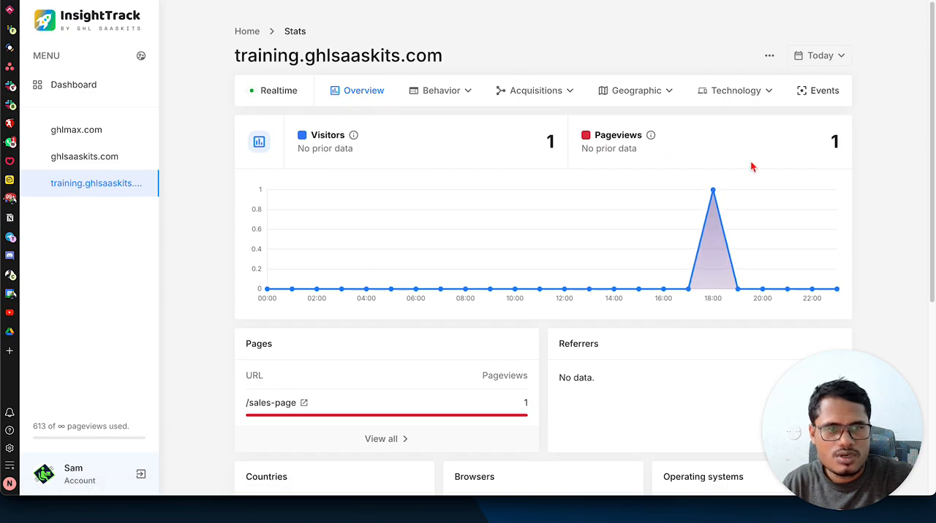